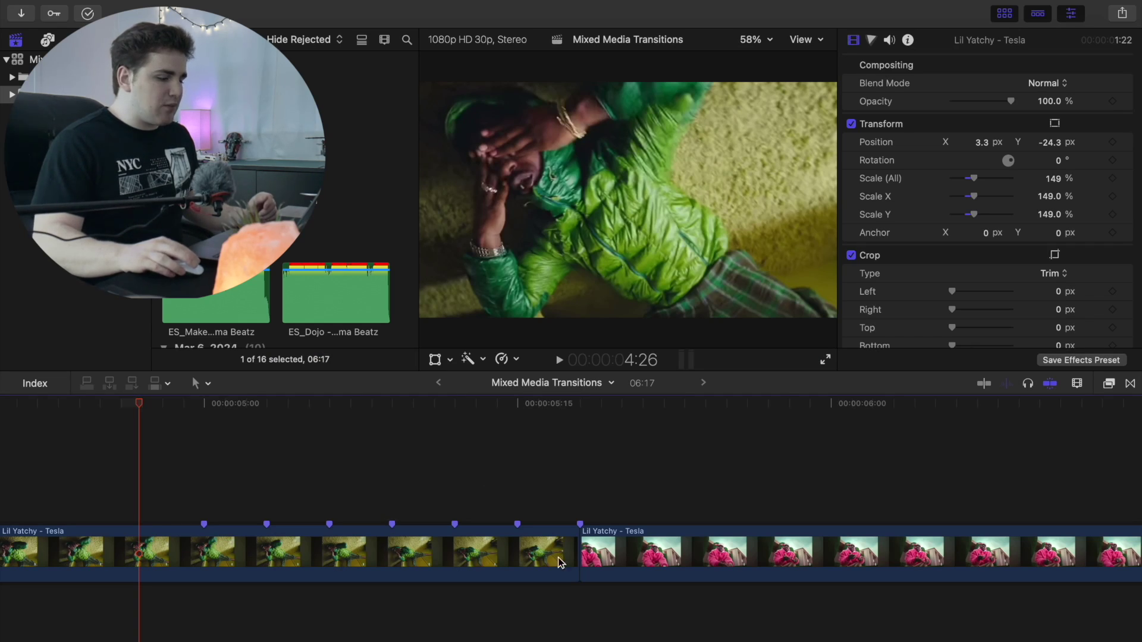
# Step: Check the cut between the clips and the markers at 5:00, 5:03, 5:06 and 5:09
pyautogui.click(577, 505)
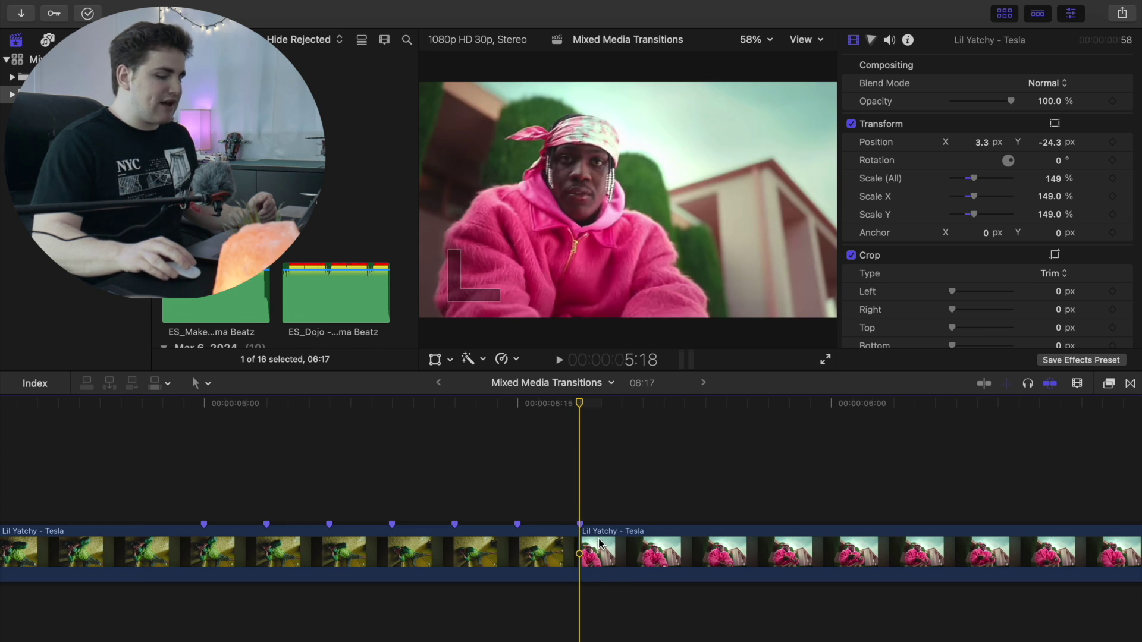
pyautogui.press('Left')
pyautogui.press('Left')
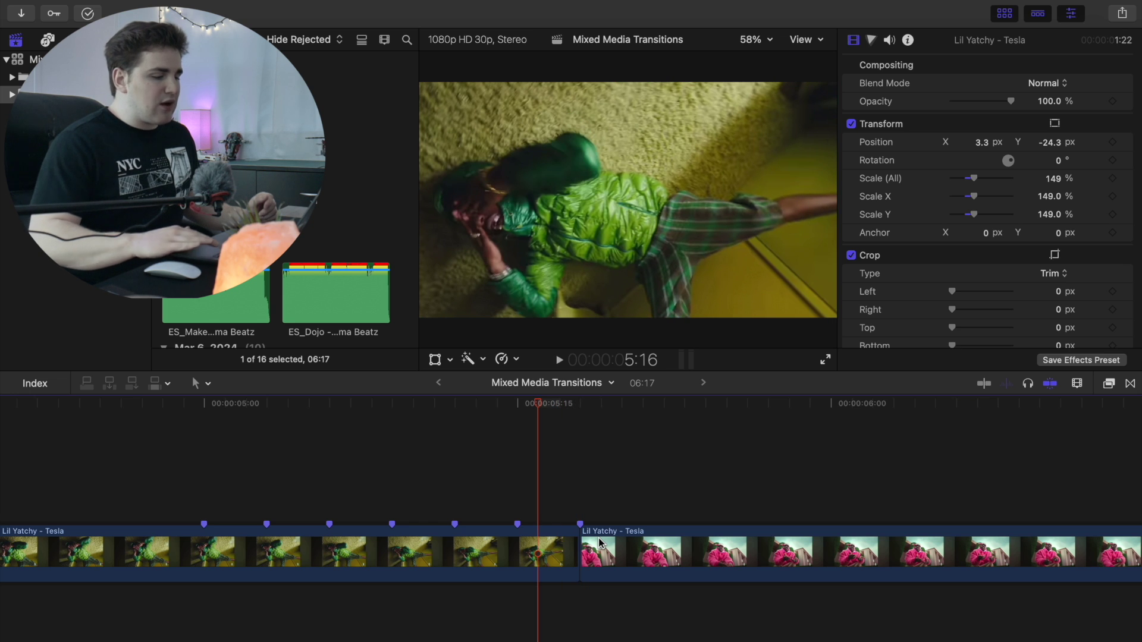
pyautogui.click(200, 488)
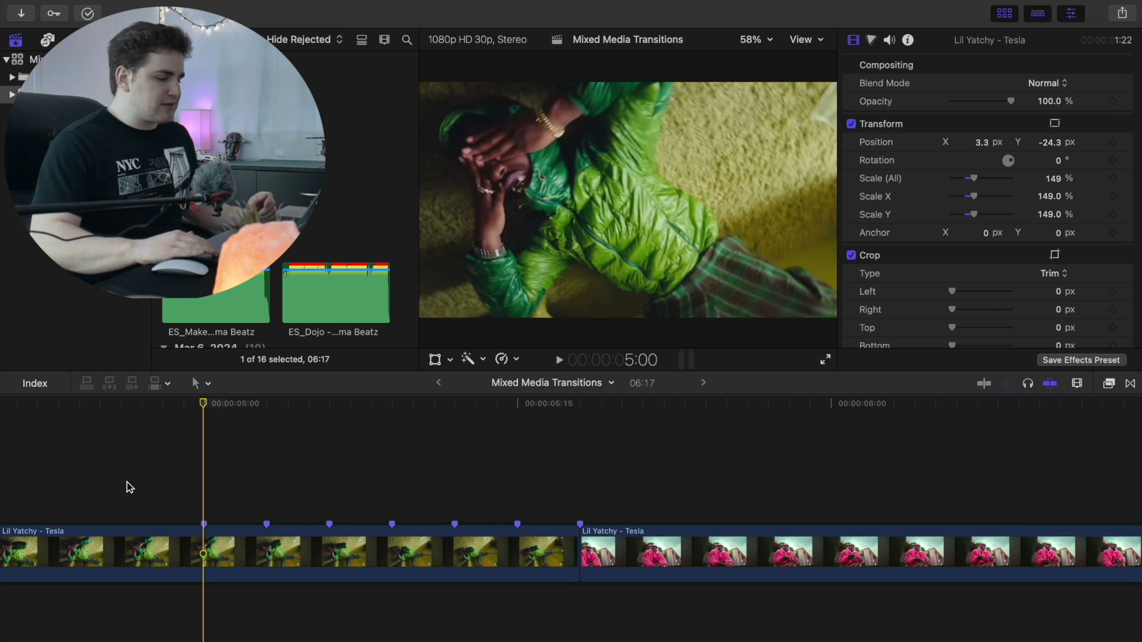
pyautogui.press('Right')
pyautogui.press('Right')
pyautogui.press('Right')
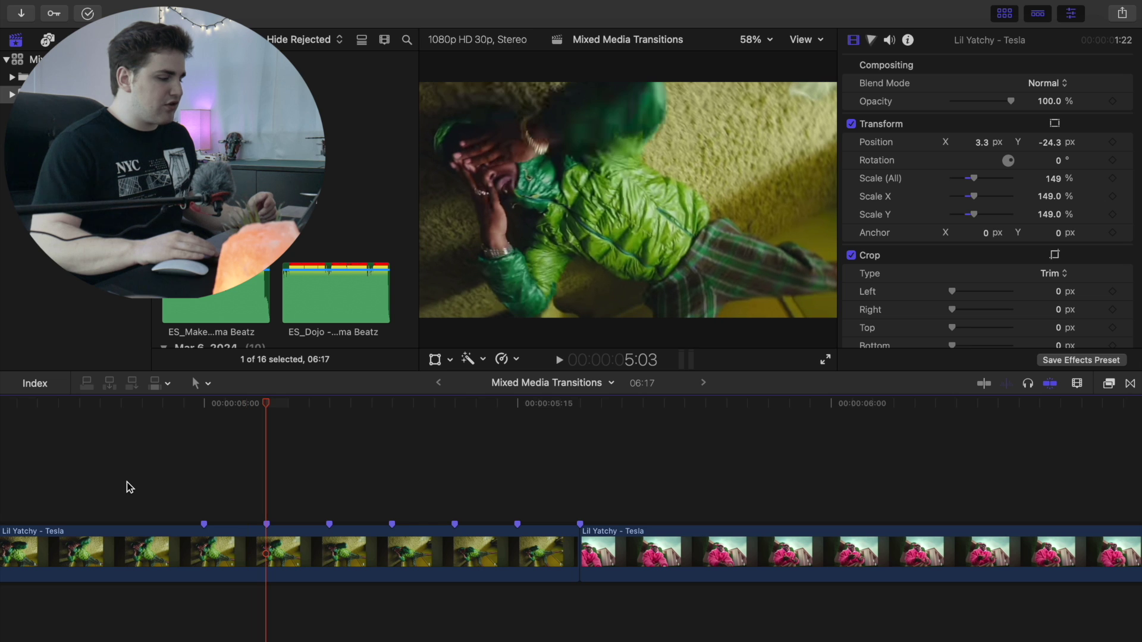
pyautogui.press('Right')
pyautogui.press('Right')
pyautogui.press('Right')
pyautogui.press('Right')
pyautogui.press('Right')
pyautogui.press('Right')
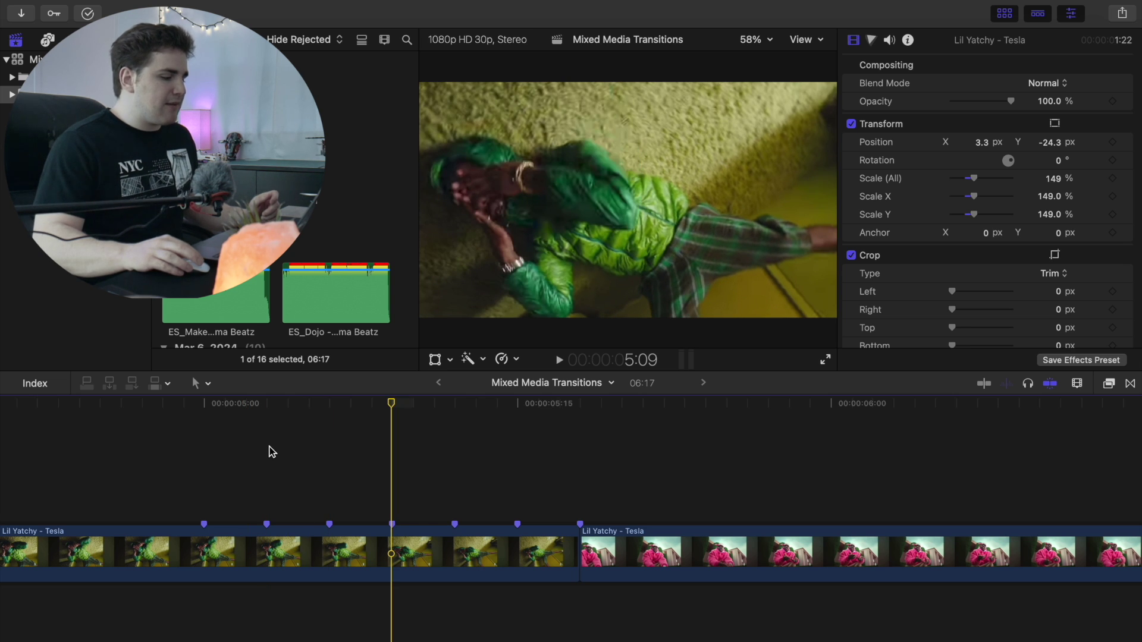
pyautogui.click(269, 452)
pyautogui.click(330, 466)
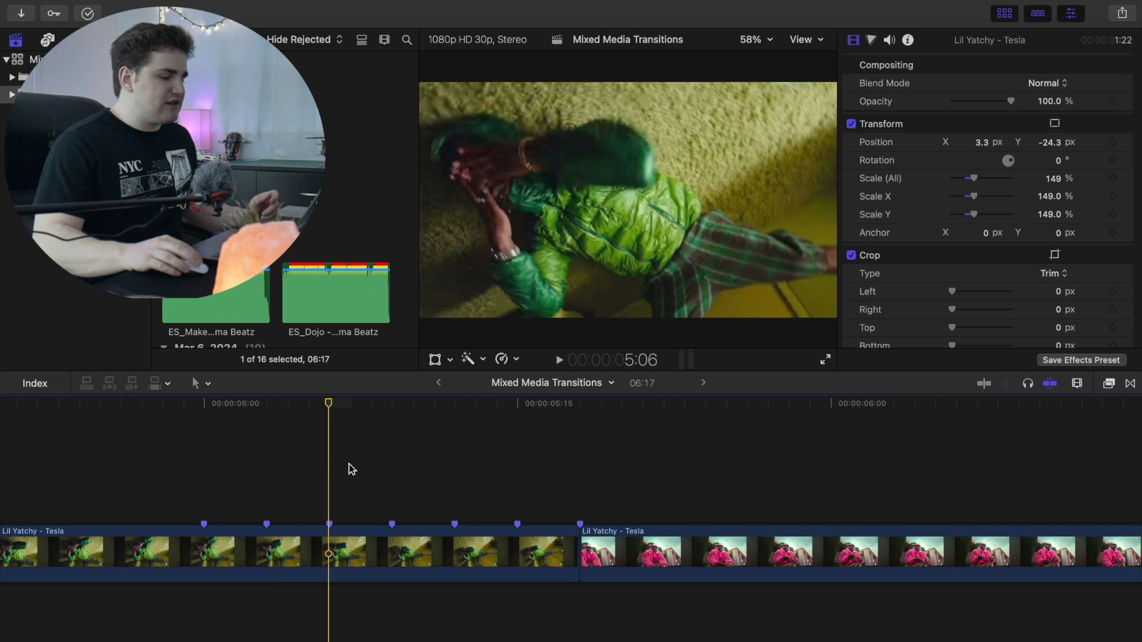
pyautogui.click(390, 474)
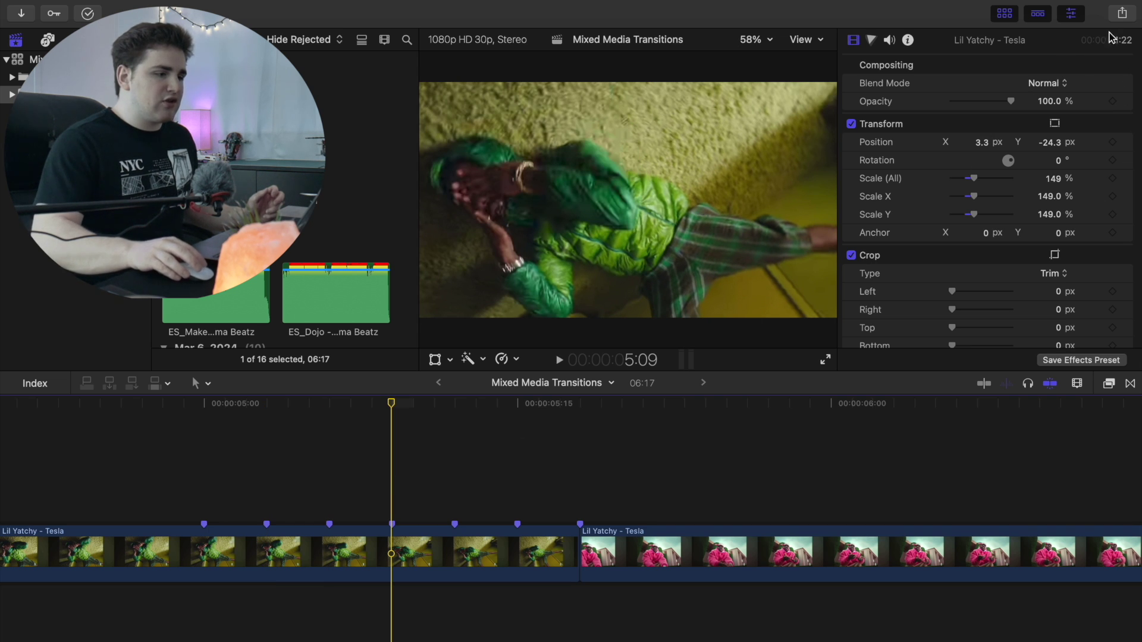
# Step: Review the Save Current Frame still-image export settings, then cancel without saving
pyautogui.click(1122, 15)
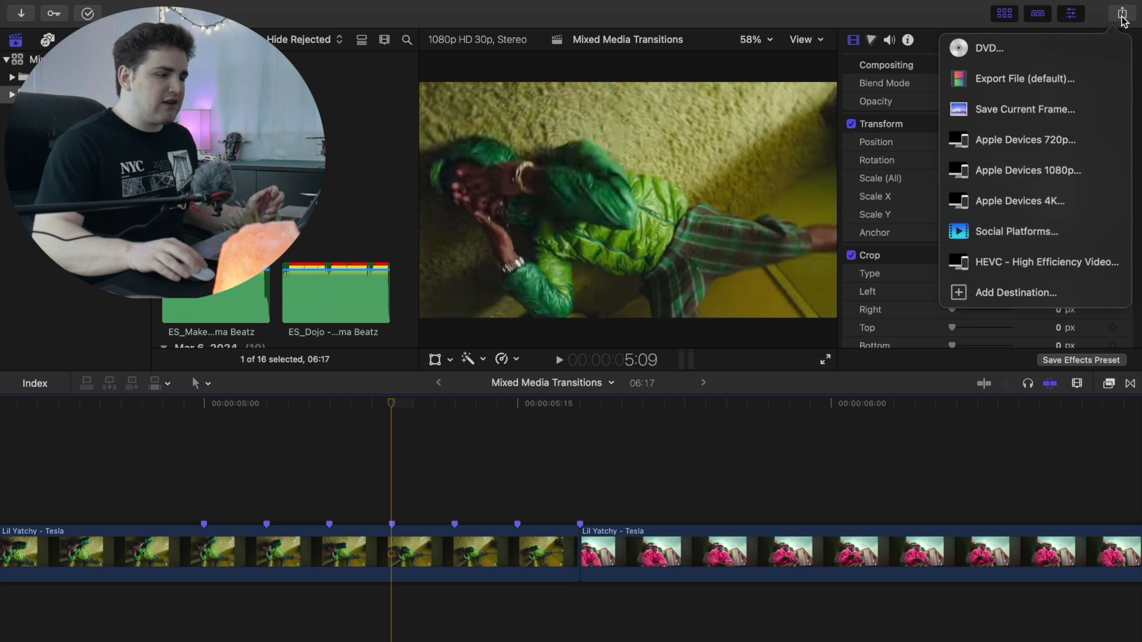
pyautogui.click(1009, 113)
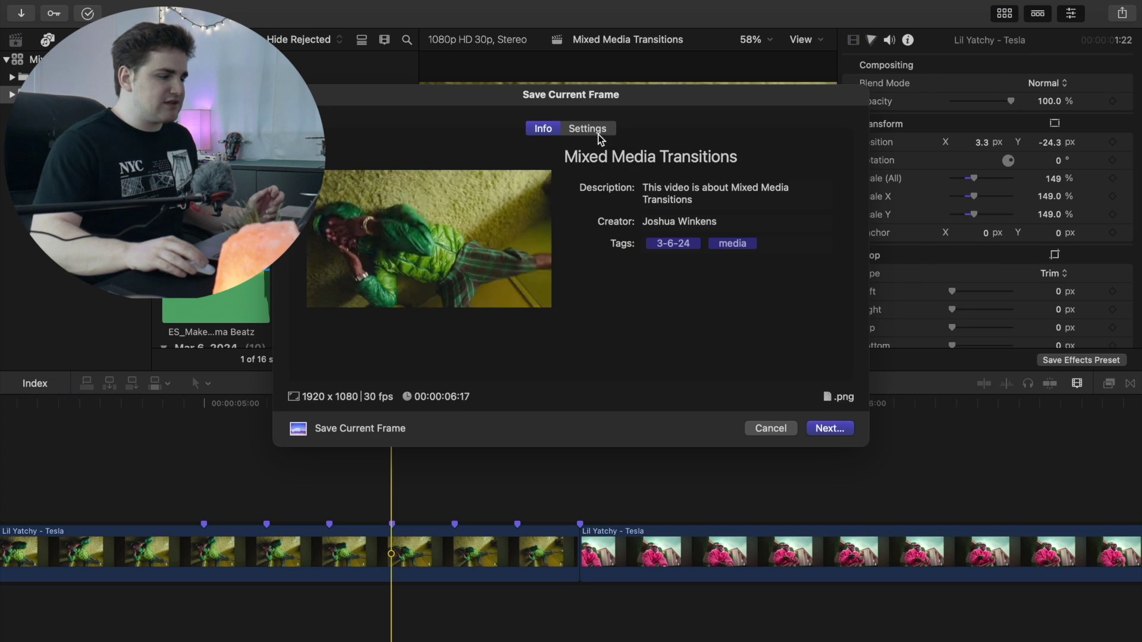
pyautogui.click(591, 131)
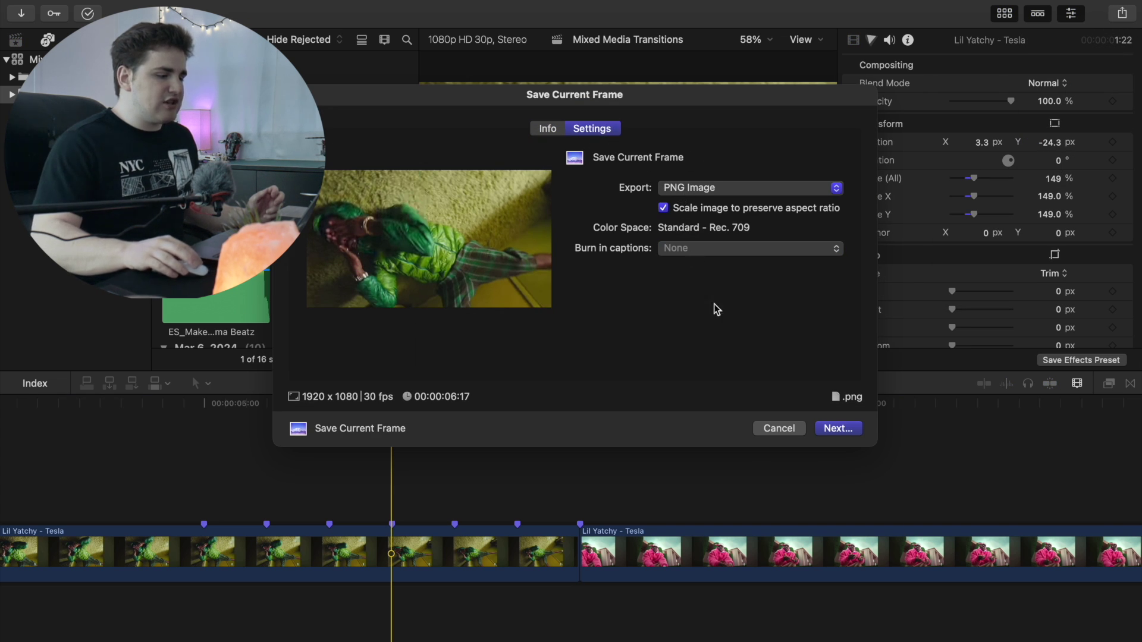
pyautogui.click(773, 428)
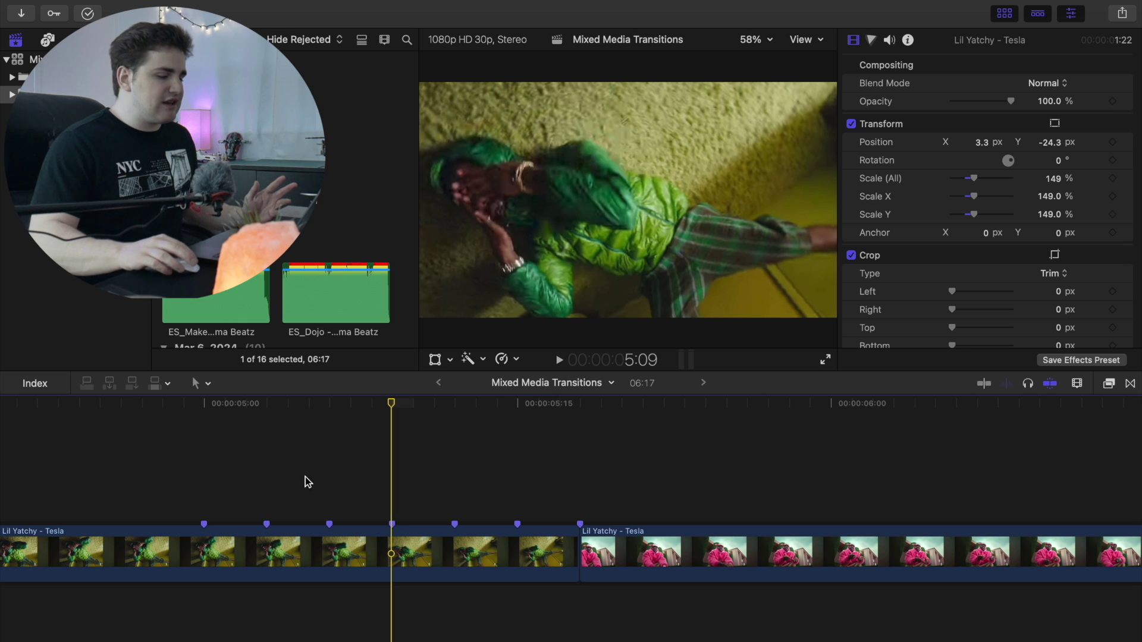
# Step: Step the playhead through the three-frame markers from 5:00 to 5:15
pyautogui.click(204, 481)
pyautogui.click(267, 481)
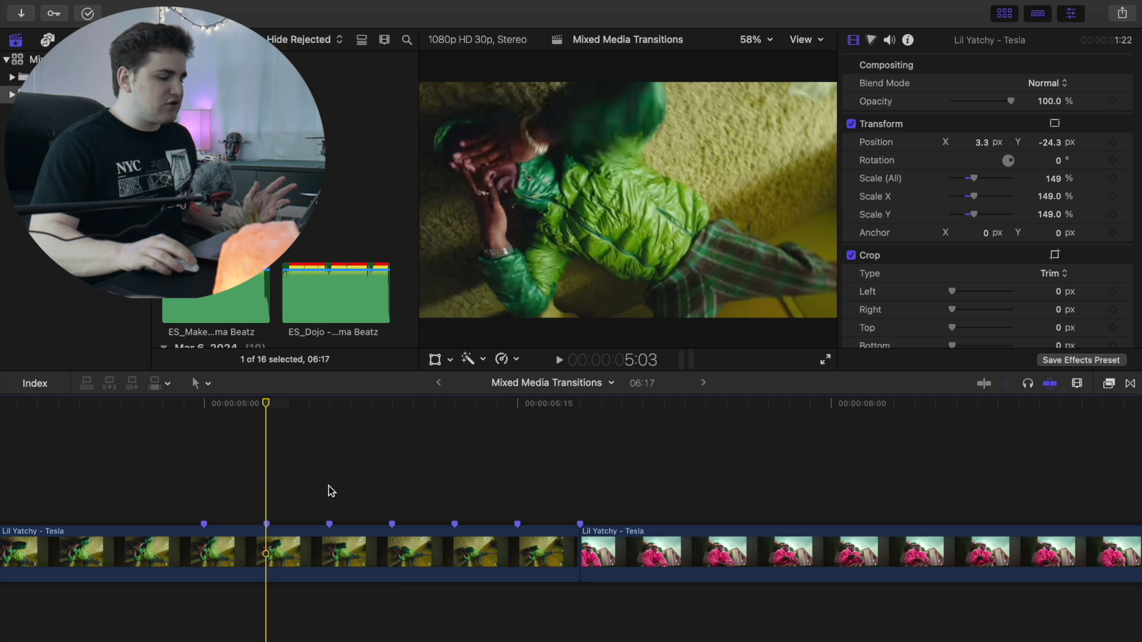
pyautogui.click(329, 492)
pyautogui.click(394, 493)
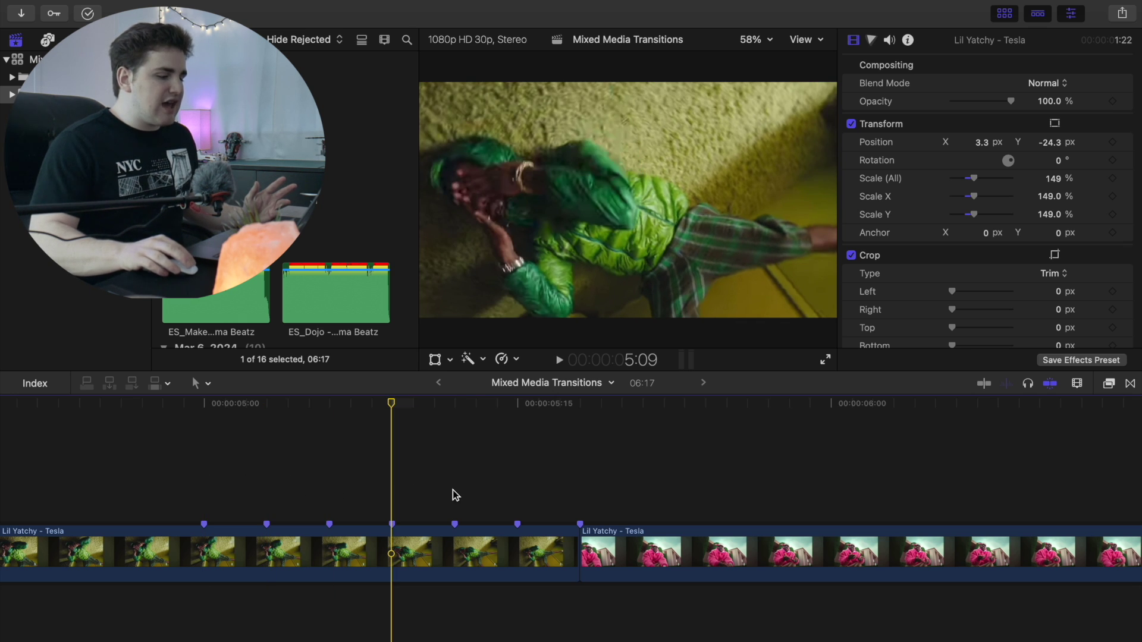
pyautogui.click(453, 492)
pyautogui.click(517, 496)
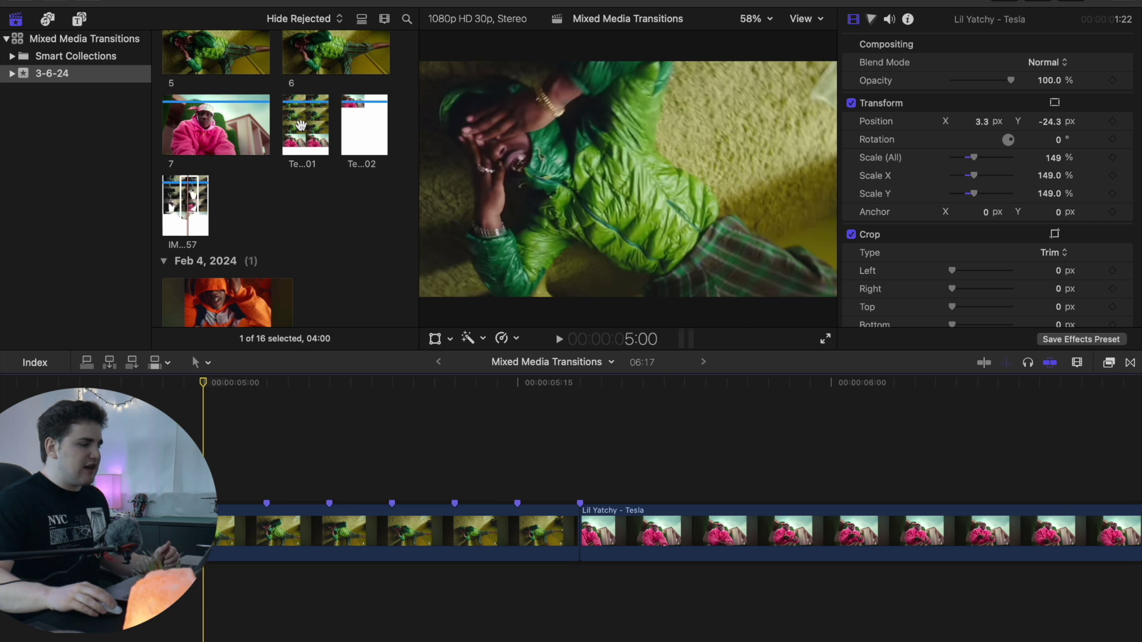
# Step: Preview the saved stills and place the scanned printout above the clips starting at 5:00
pyautogui.click(301, 125)
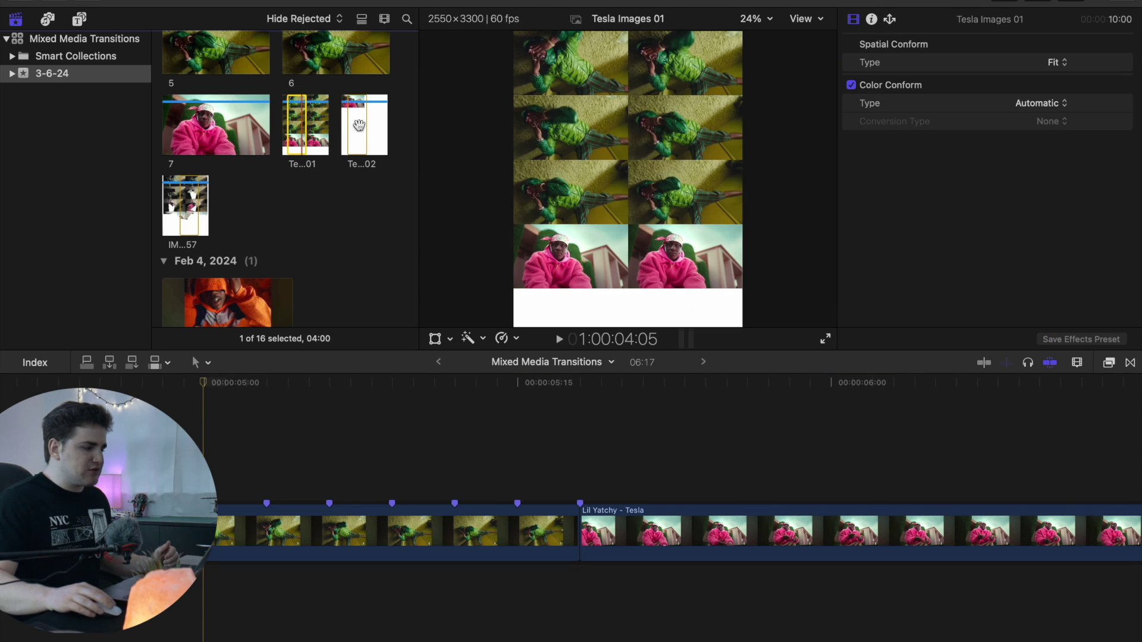
pyautogui.click(359, 125)
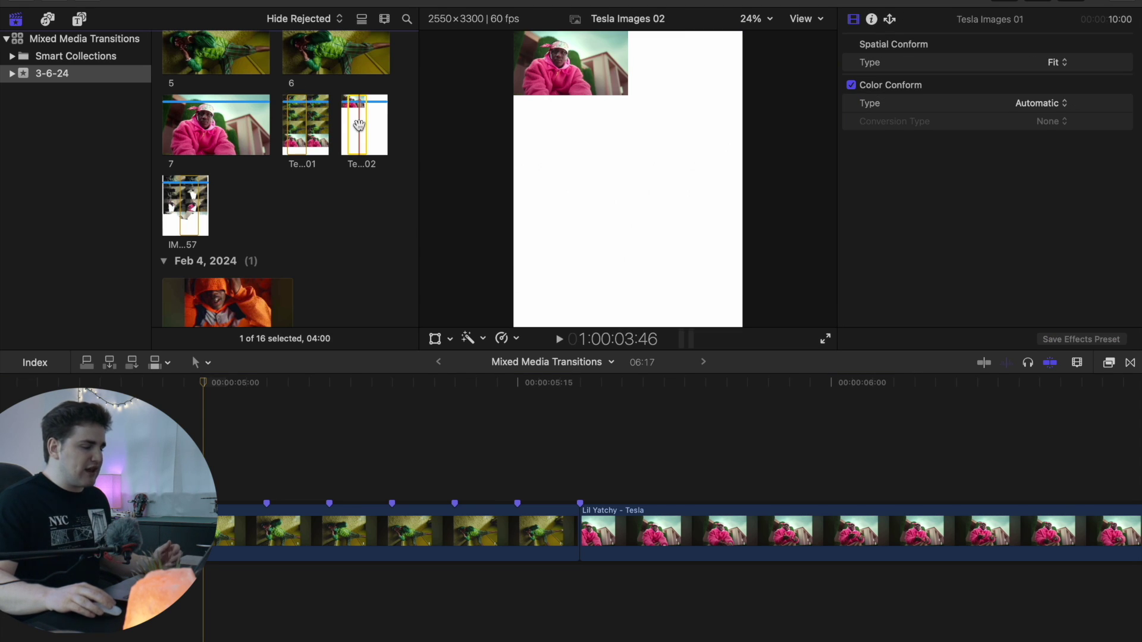
pyautogui.click(192, 197)
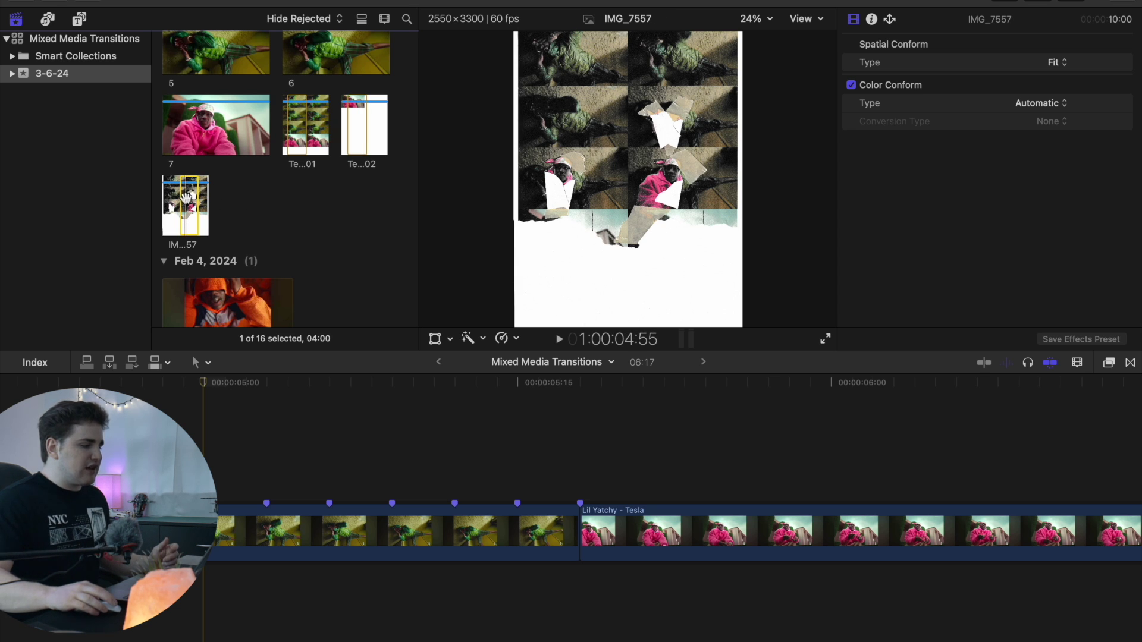
pyautogui.moveTo(187, 198); pyautogui.dragTo(317, 454)
# Step: Trim the IMG_7557 printout clip to end at the 5:18 cut
pyautogui.click(581, 436)
pyautogui.click(581, 467)
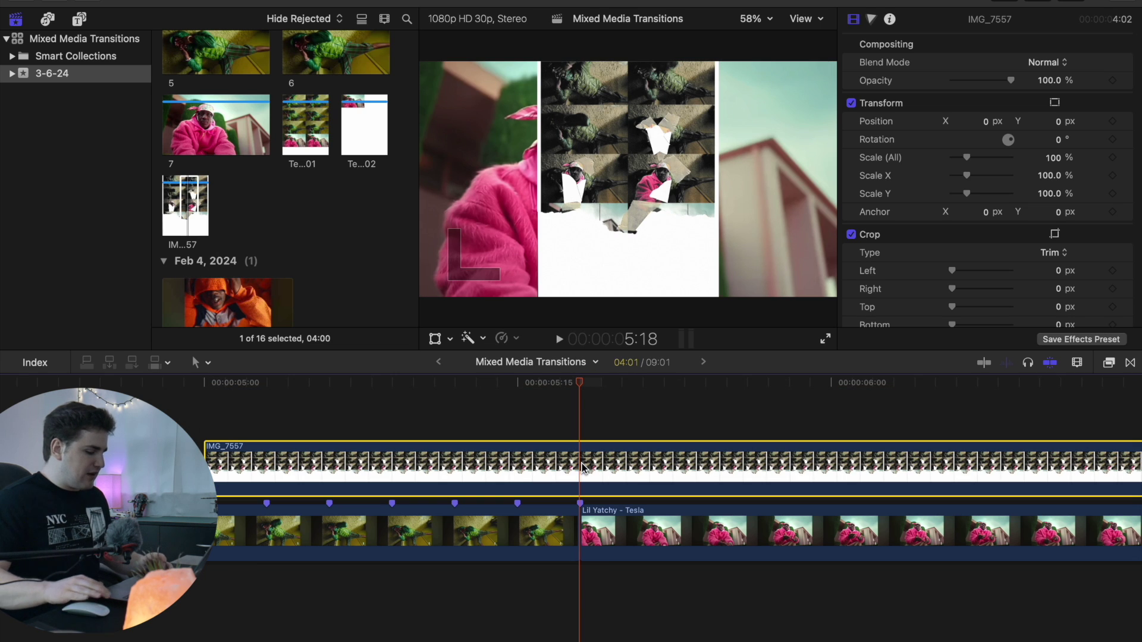
pyautogui.hotkey('alt', ']')
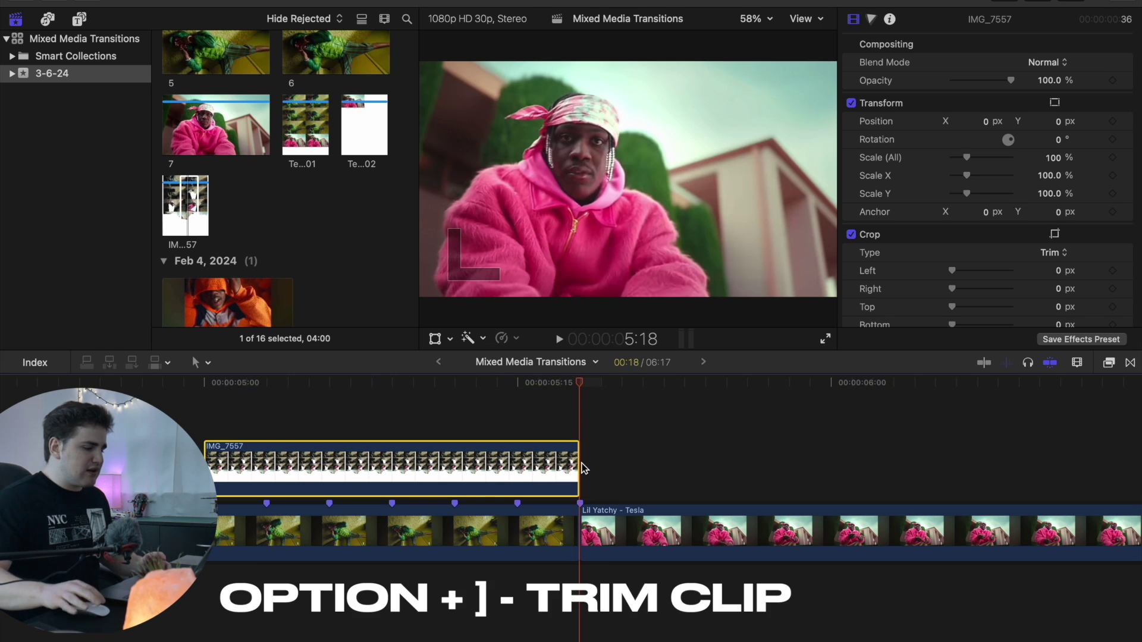
# Step: Blade the printout at 5:03, then undo so it stays one piece
pyautogui.click(256, 455)
pyautogui.click(266, 474)
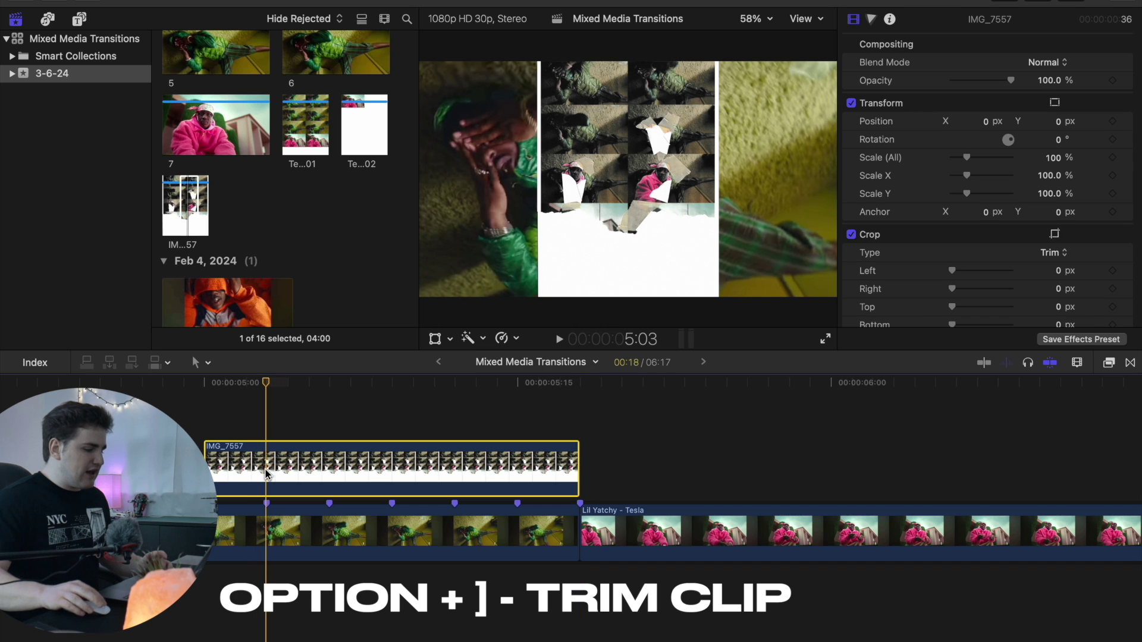
pyautogui.press('super+b')
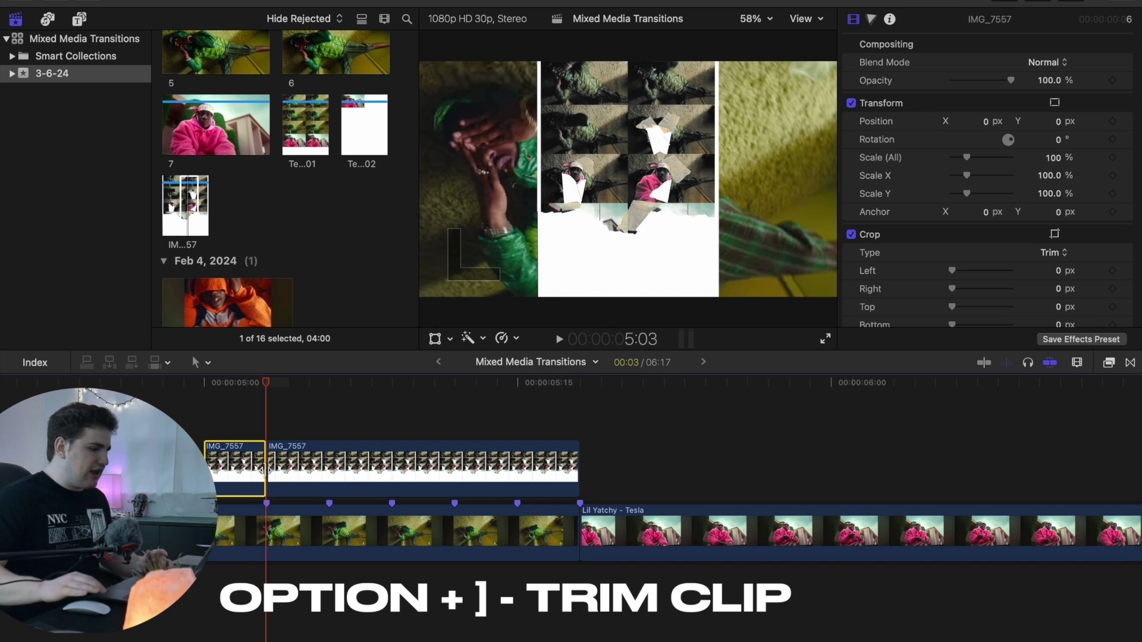
pyautogui.click(244, 441)
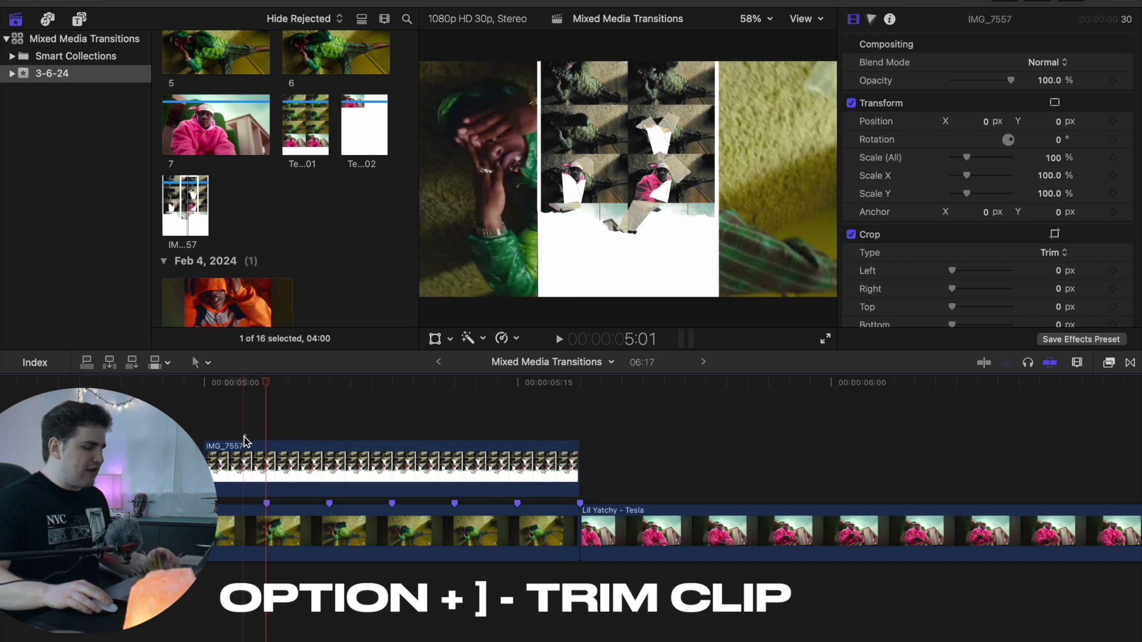
pyautogui.press('super+z')
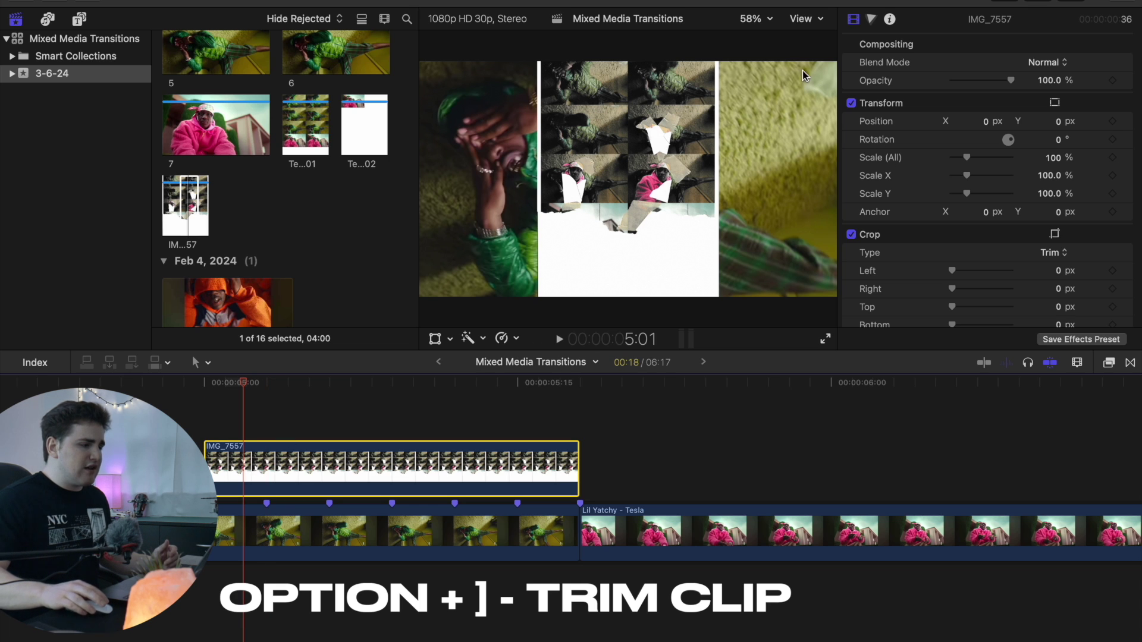
# Step: At 50% viewer zoom, scale the IMG_7557 scan to 560% and position it at X 1129, Y -2466.5 px
pyautogui.click(759, 23)
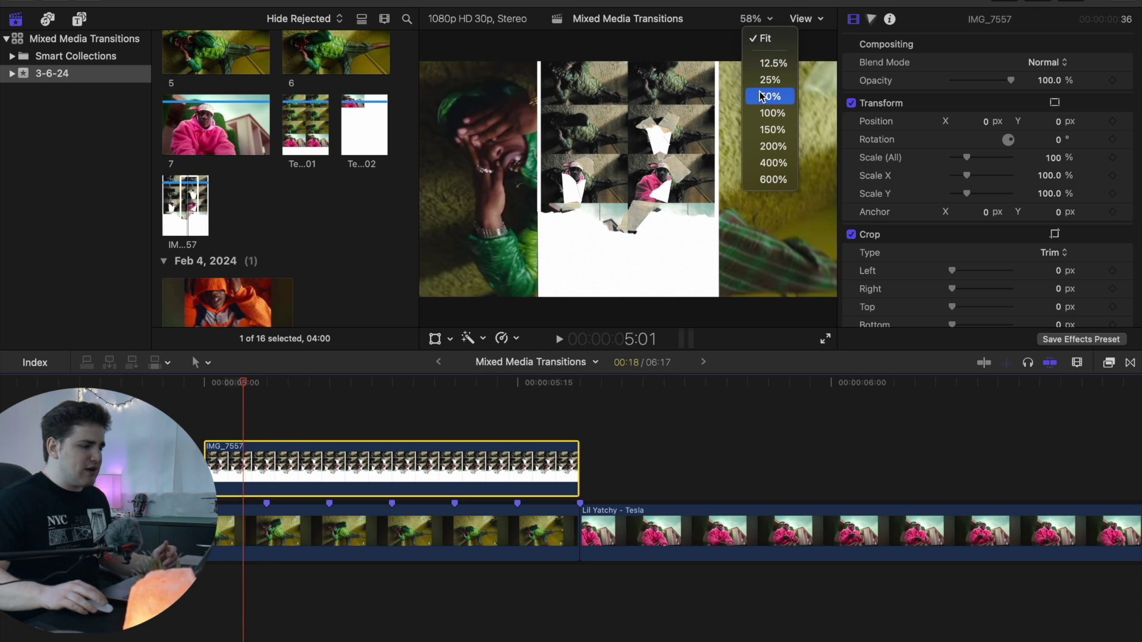
pyautogui.click(762, 97)
pyautogui.click(434, 339)
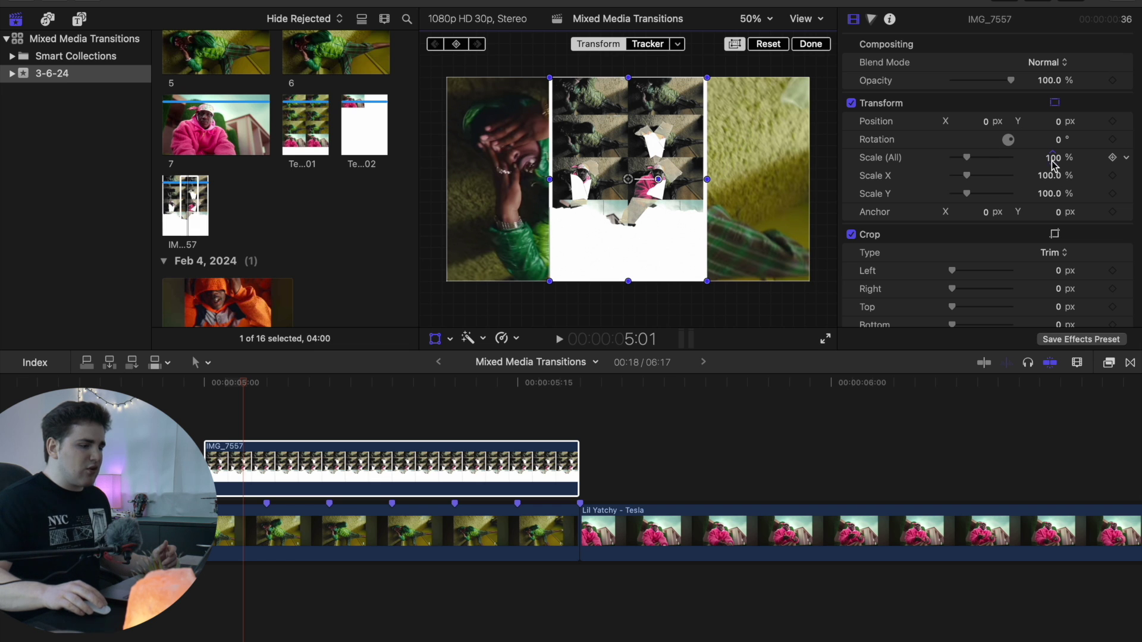
pyautogui.moveTo(1054, 164); pyautogui.dragTo(1051, 167)
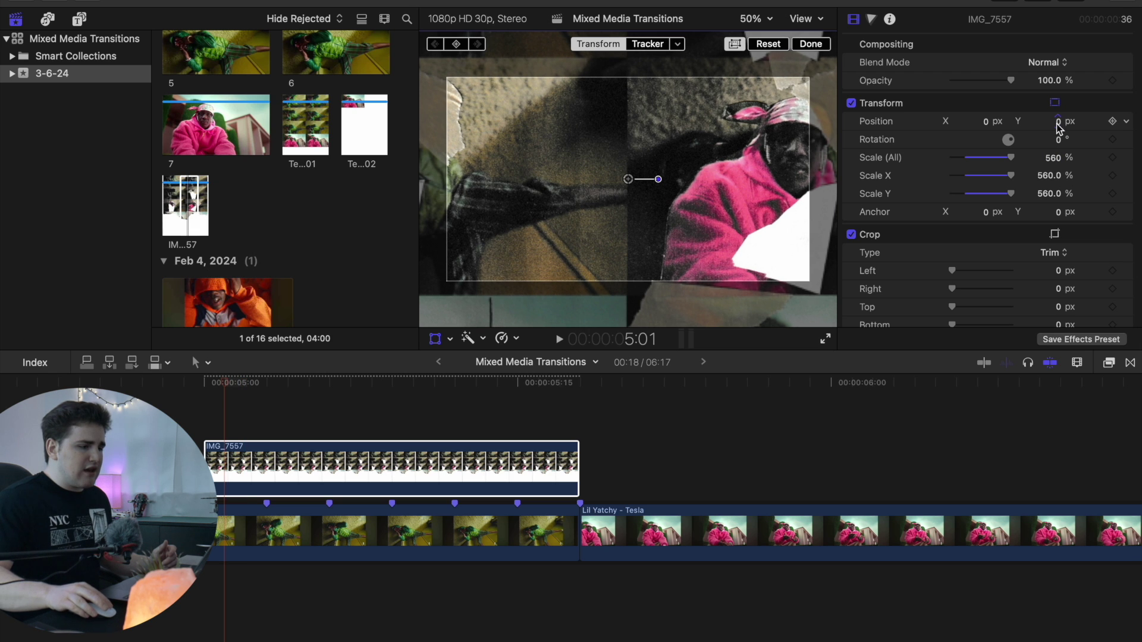
pyautogui.moveTo(1058, 126); pyautogui.dragTo(1058, 122)
pyautogui.moveTo(986, 122); pyautogui.dragTo(985, 121)
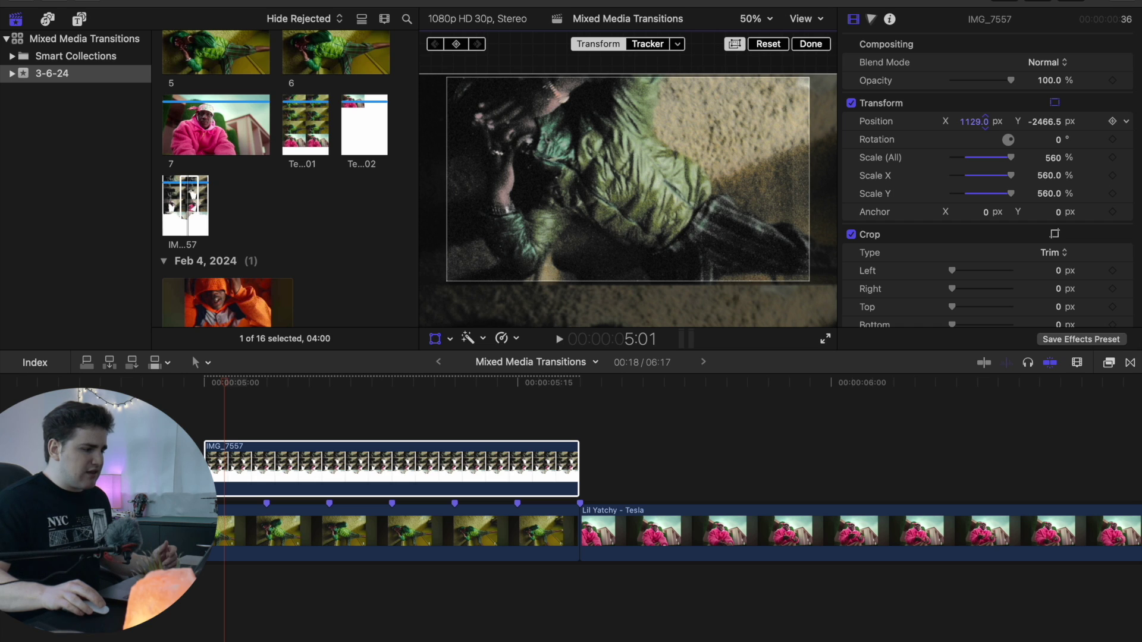
pyautogui.click(812, 46)
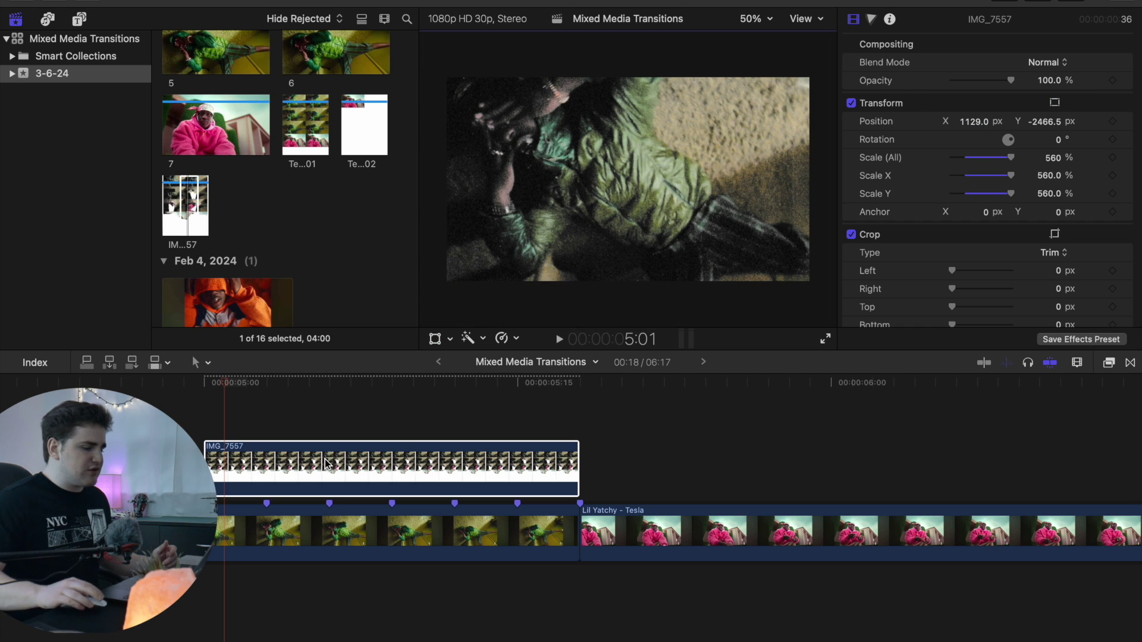
# Step: Blade the printout at 5:03 and 5:06, shifting each new piece's Position X to another panel
pyautogui.click(265, 427)
pyautogui.click(264, 465)
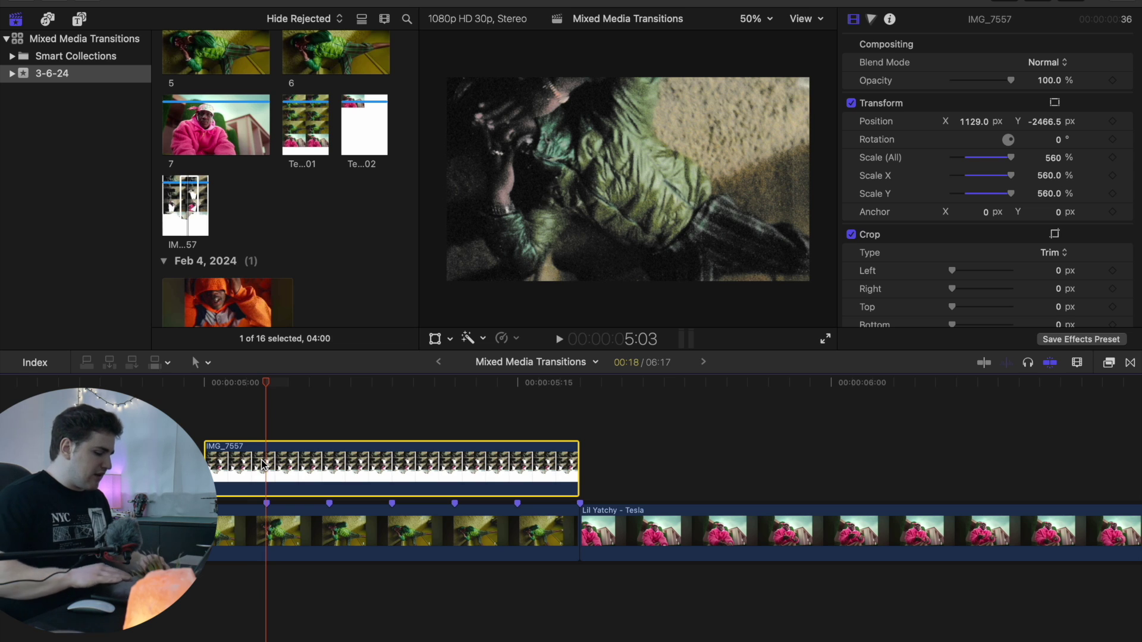
pyautogui.press('super+b')
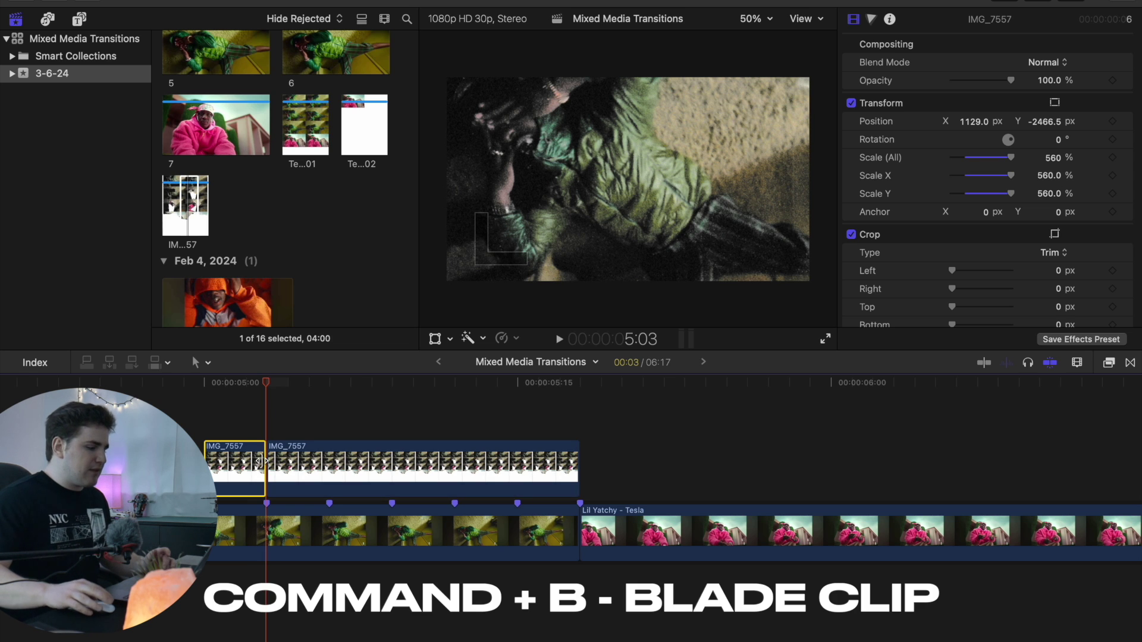
pyautogui.click(295, 465)
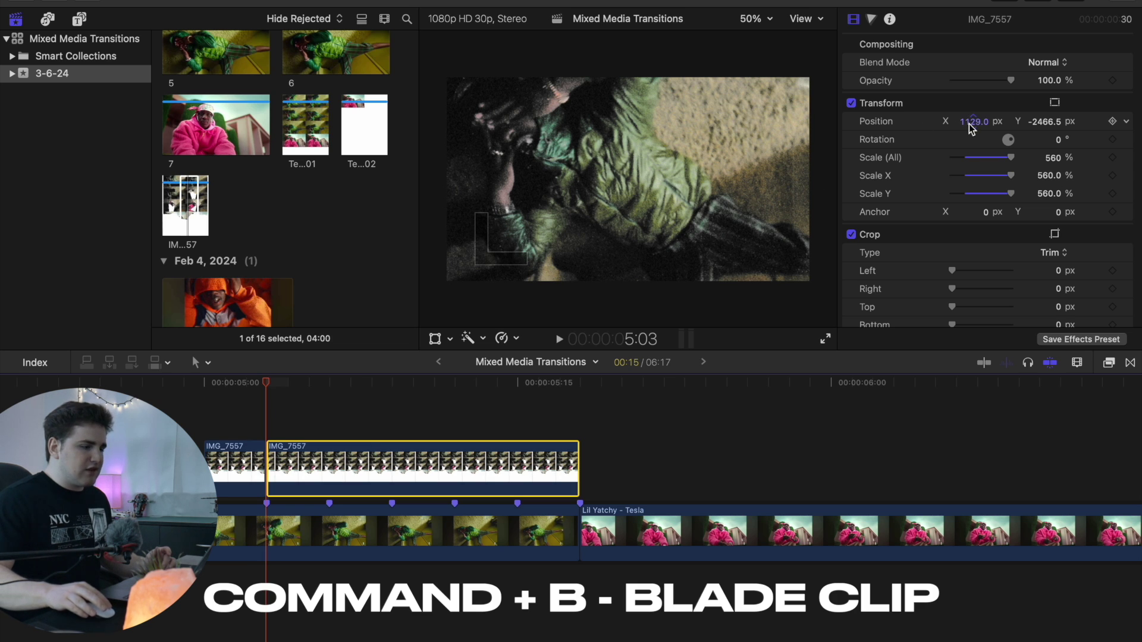
pyautogui.moveTo(973, 121); pyautogui.dragTo(973, 122)
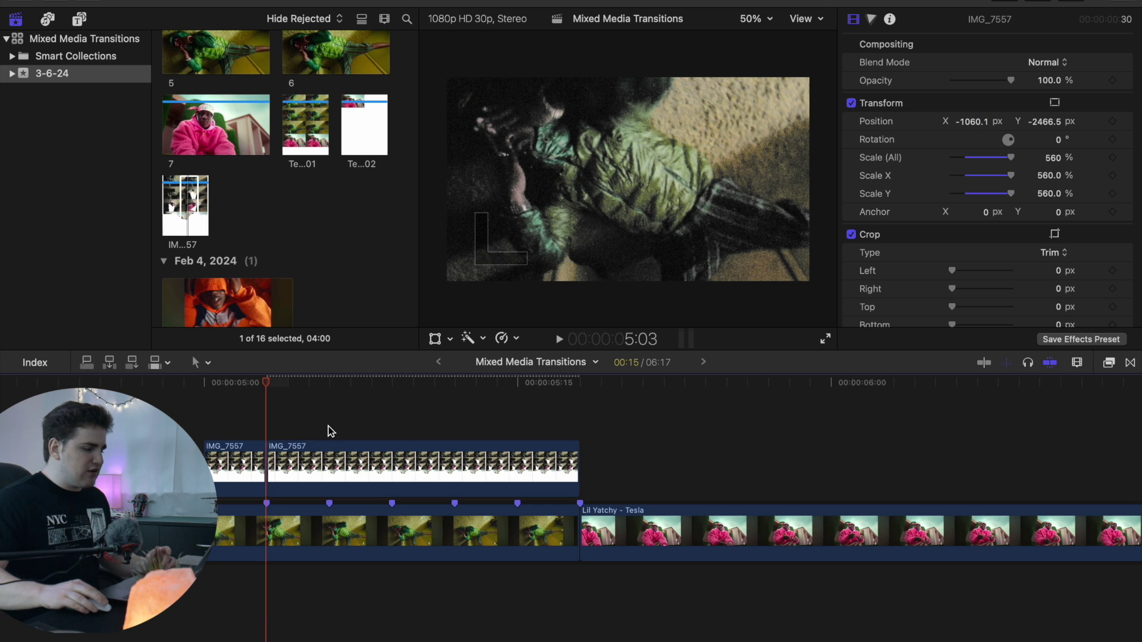
pyautogui.click(328, 456)
pyautogui.press('super+b')
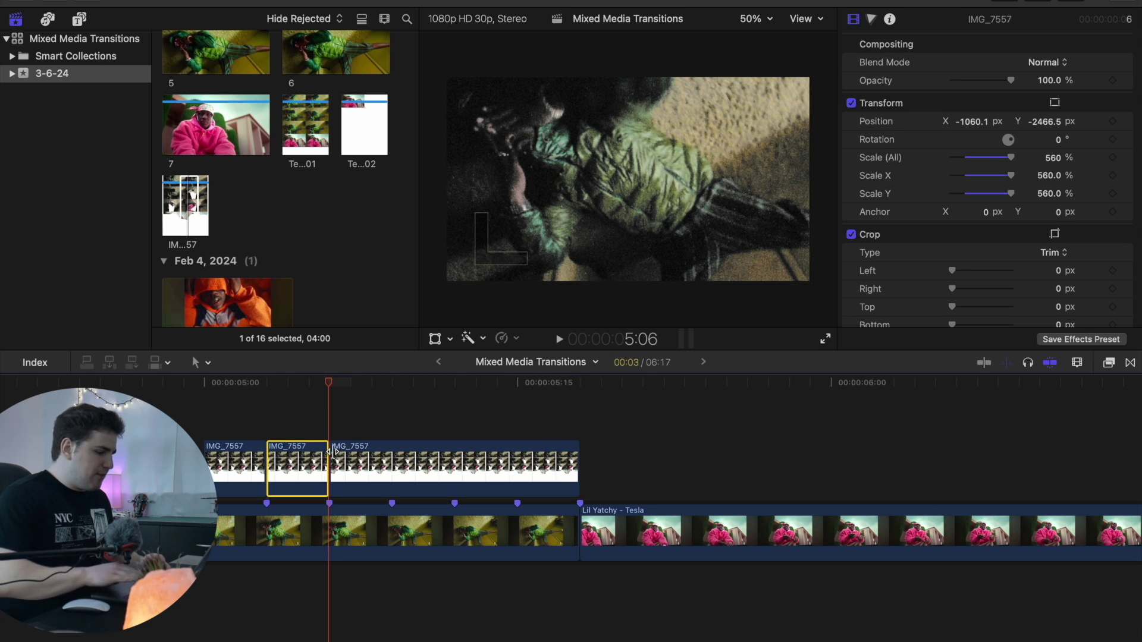
pyautogui.click(374, 463)
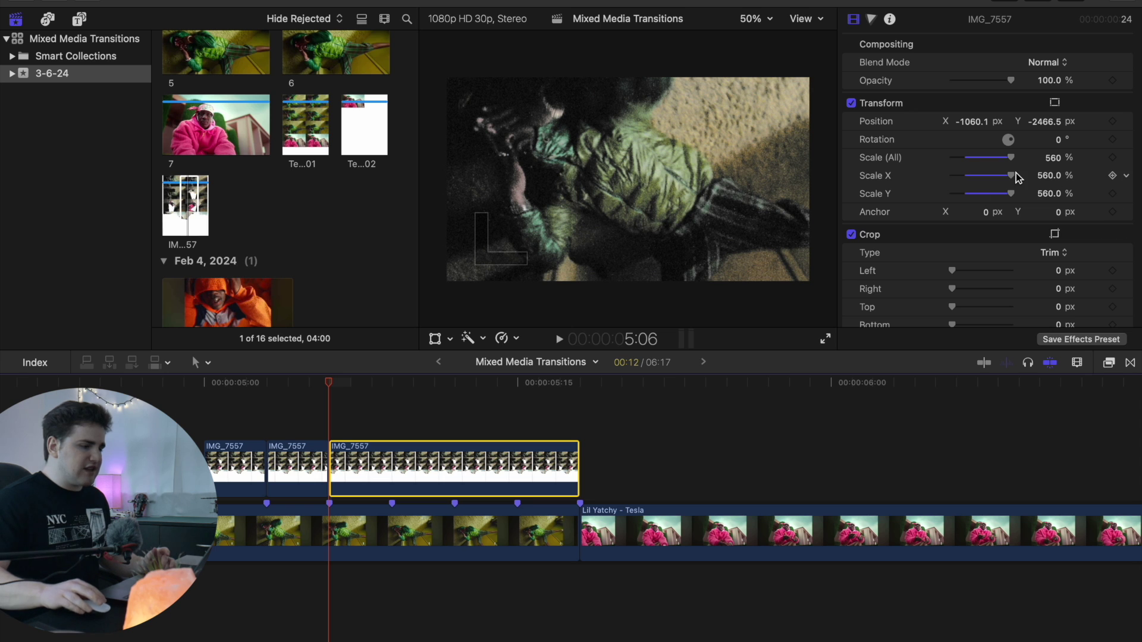
pyautogui.moveTo(974, 128); pyautogui.dragTo(1044, 112)
# Step: Blade at 5:09, 5:12 and 5:15, shifting each piece; the last goes to X -976.2 px
pyautogui.click(392, 443)
pyautogui.press('super+b')
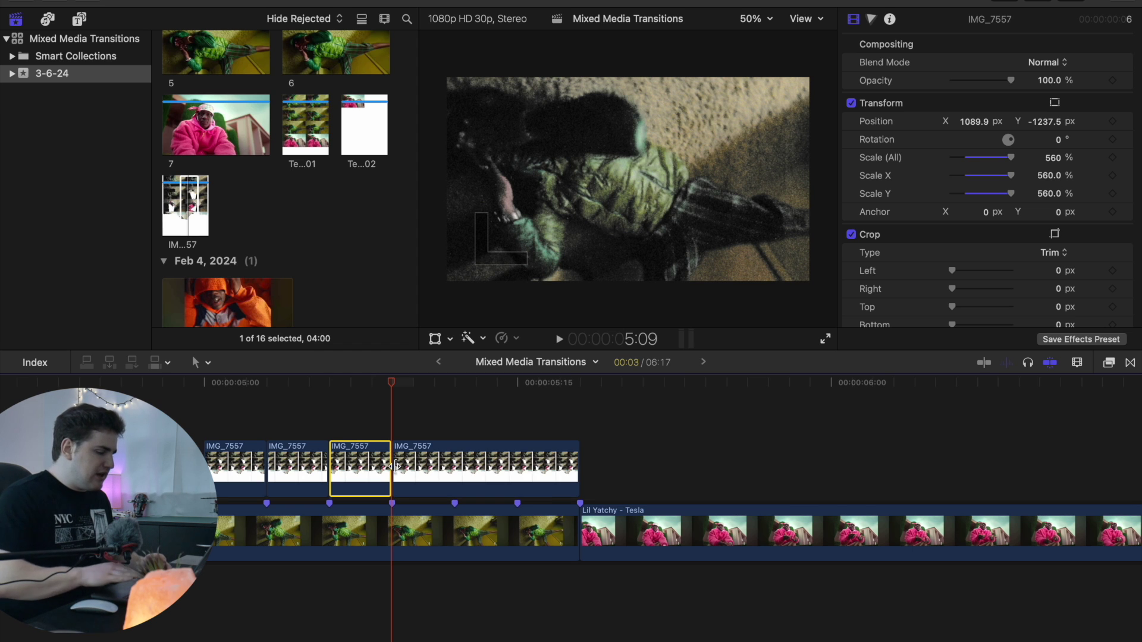
pyautogui.click(419, 468)
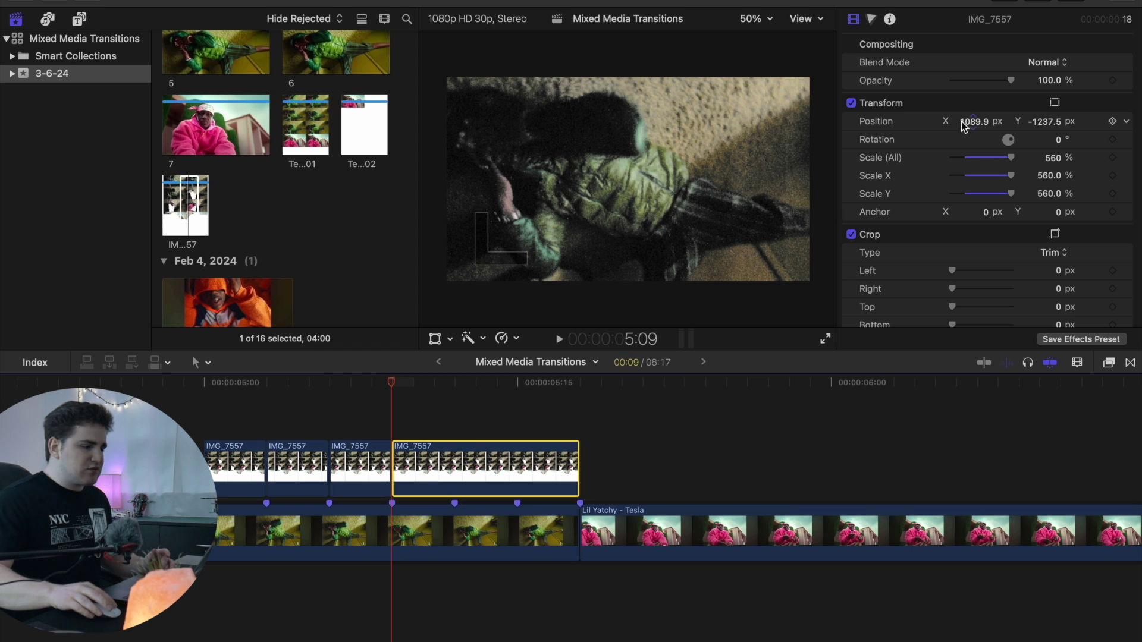
pyautogui.moveTo(965, 125); pyautogui.dragTo(936, 122)
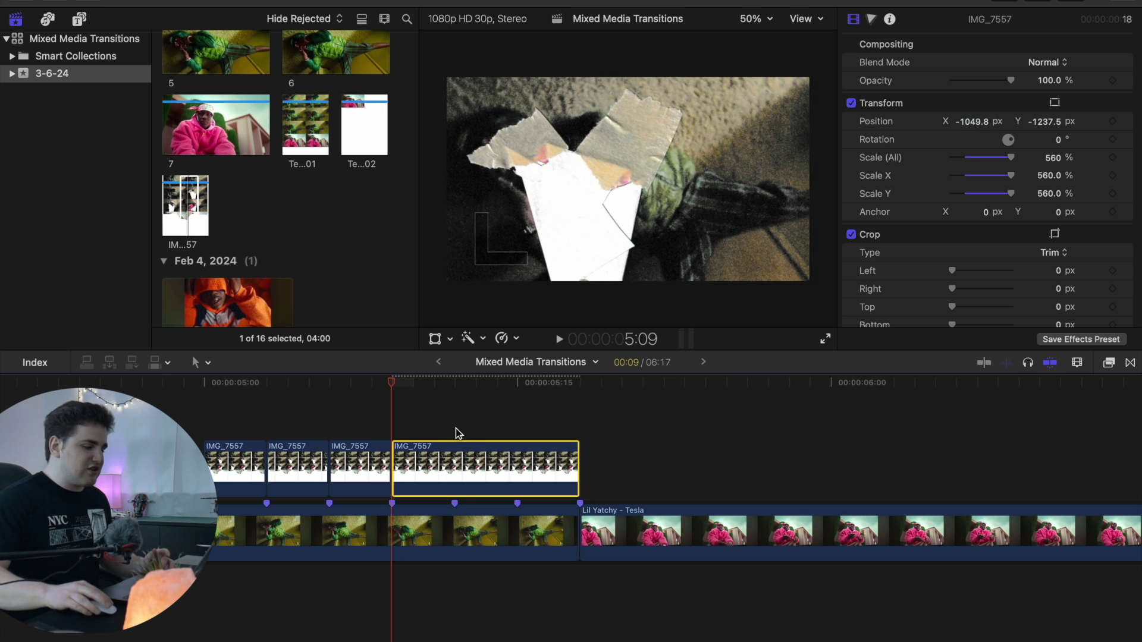
pyautogui.click(454, 461)
pyautogui.press('super+b')
pyautogui.click(478, 465)
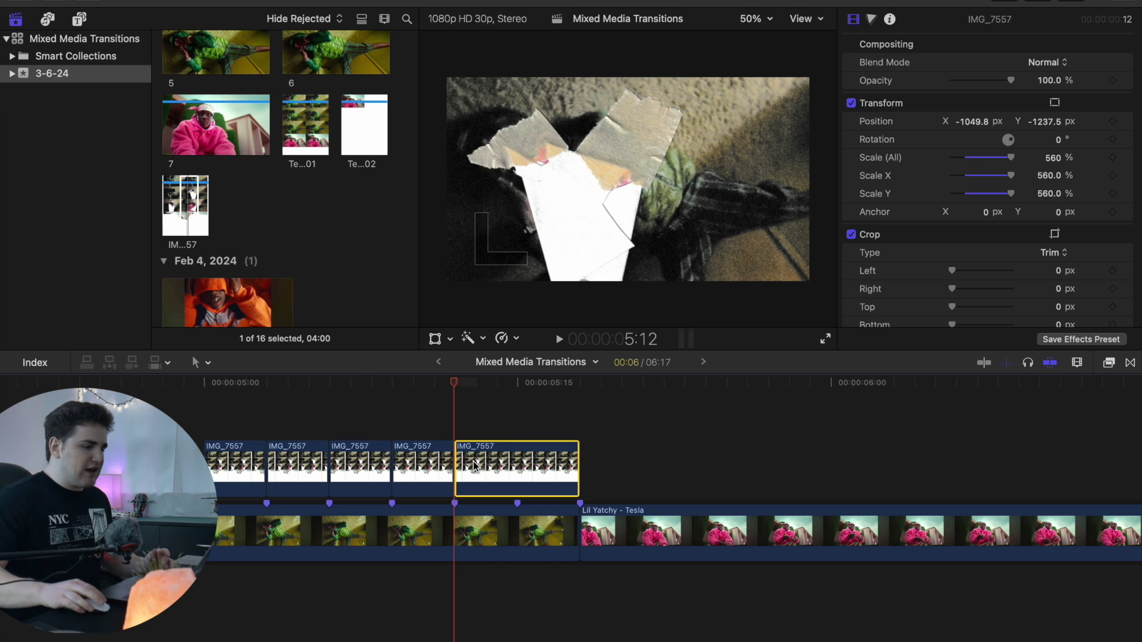
pyautogui.moveTo(980, 123); pyautogui.dragTo(1043, 121)
pyautogui.click(517, 468)
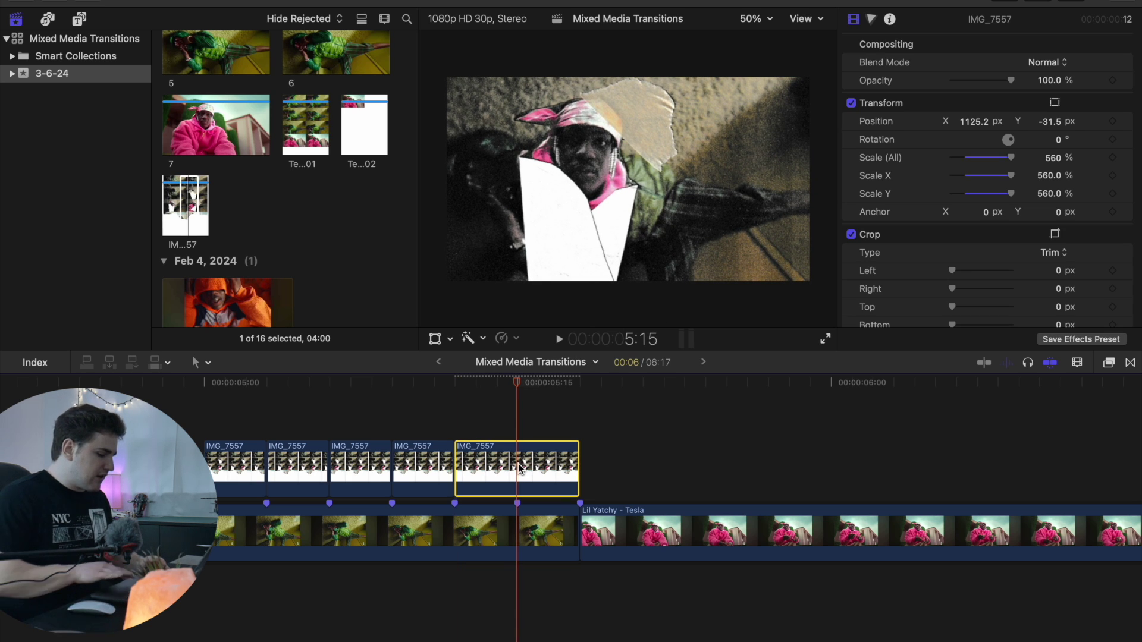
pyautogui.press('super+b')
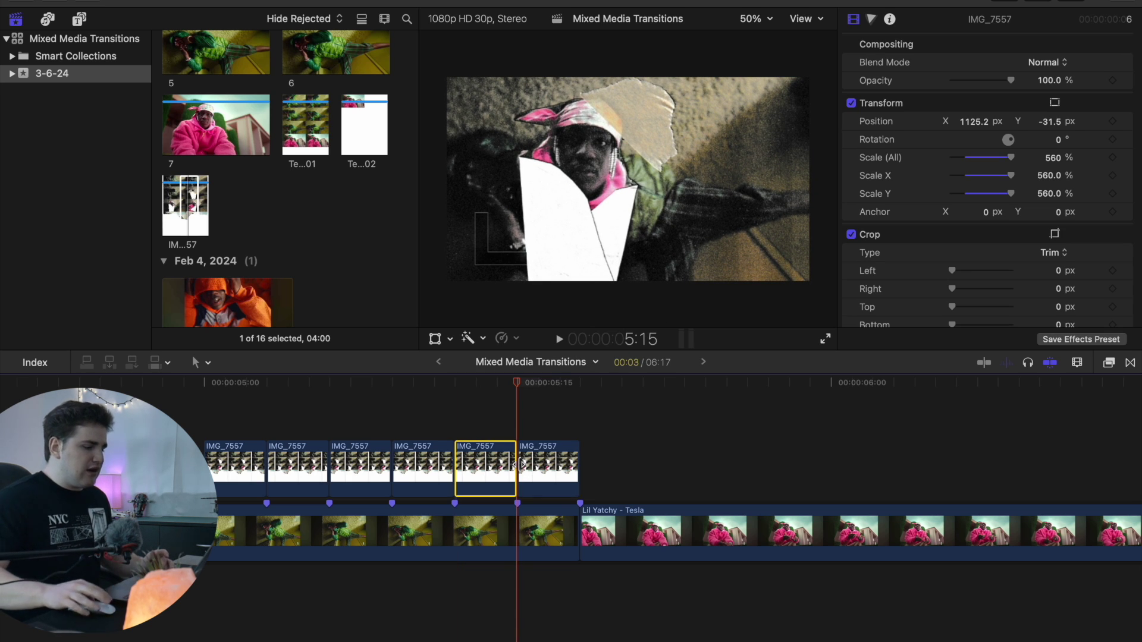
pyautogui.click(540, 467)
pyautogui.moveTo(971, 128); pyautogui.dragTo(872, 128)
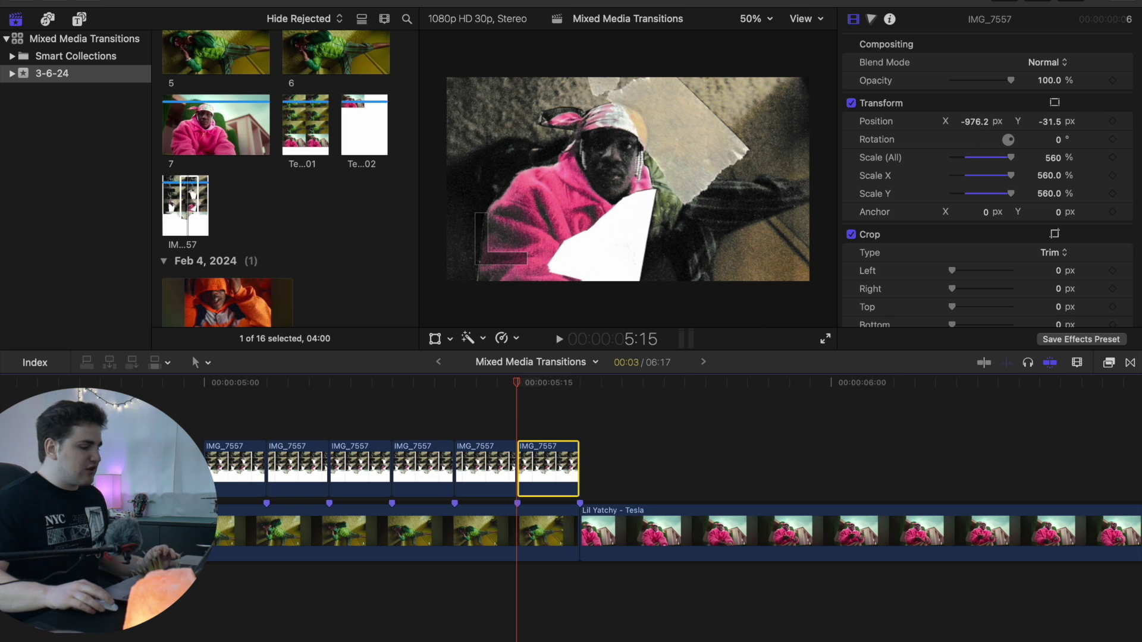
pyautogui.click(82, 416)
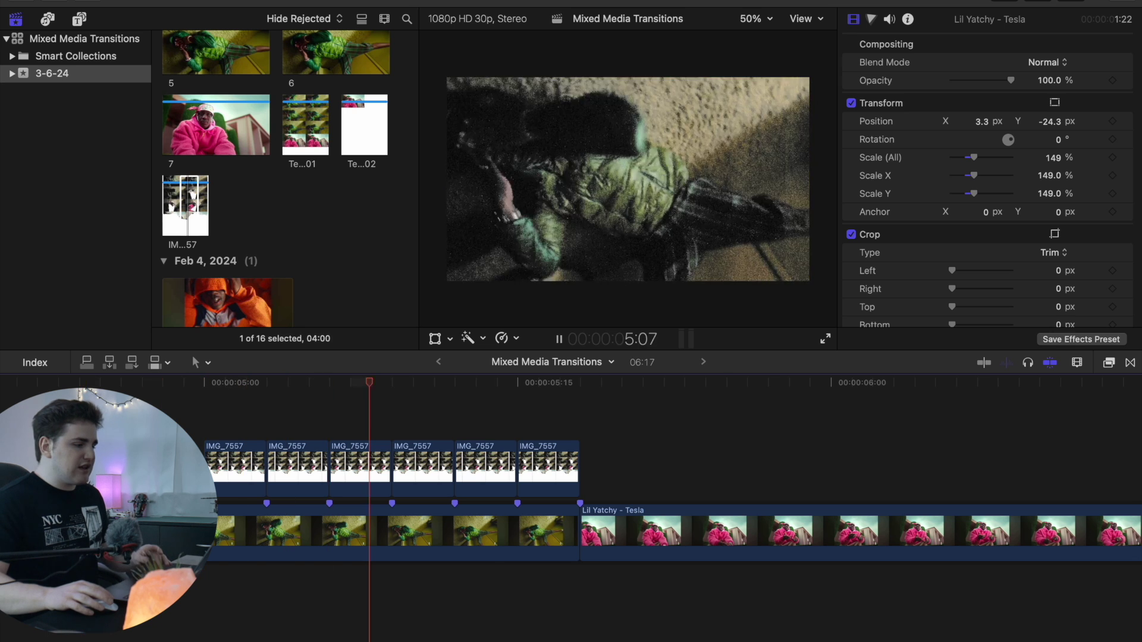
pyautogui.hotkey('shift', '/')
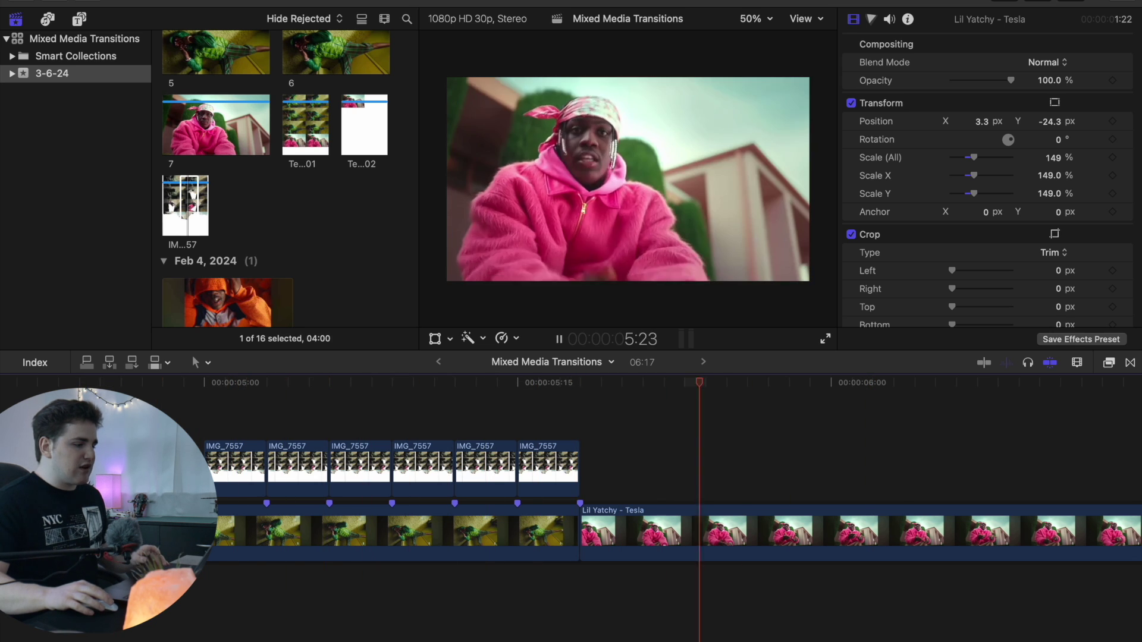